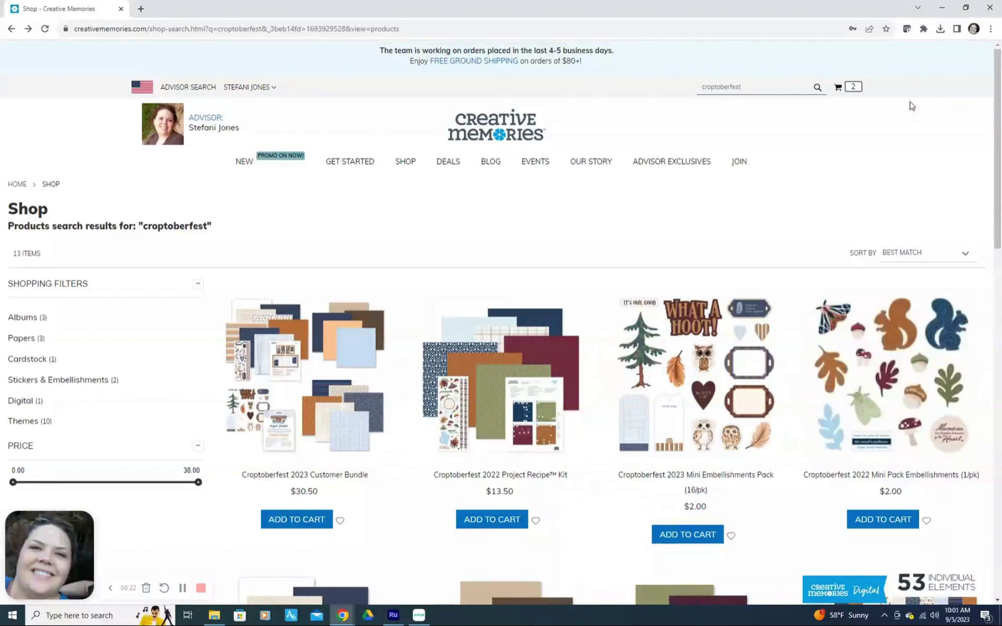
# Look through the Croptoberfest product results and open the account options on the Creative Memories site.
pyautogui.scroll(-10, 809, 179)
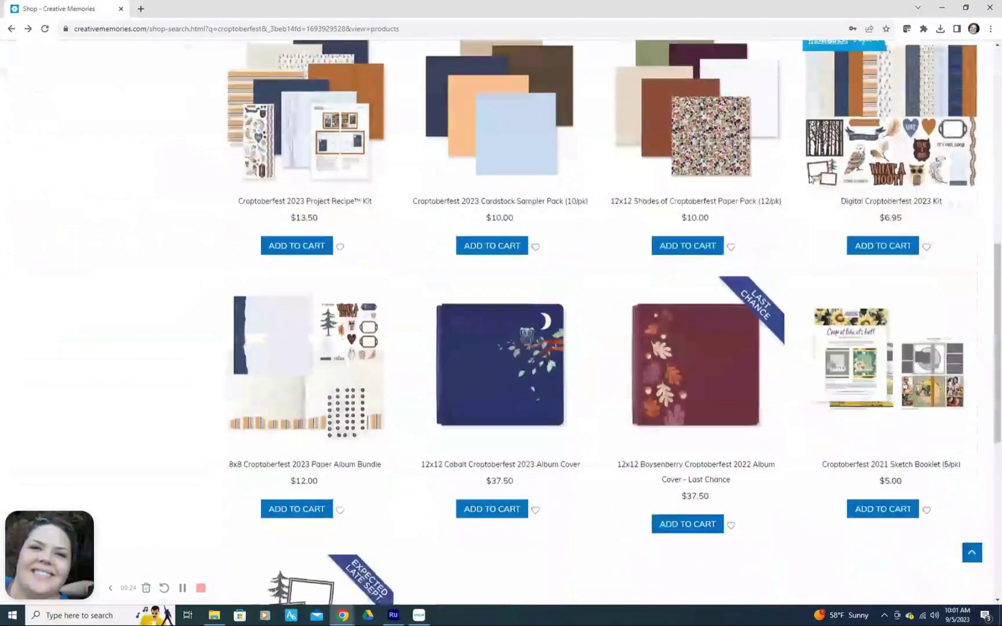
pyautogui.scroll(-5, 788, 191)
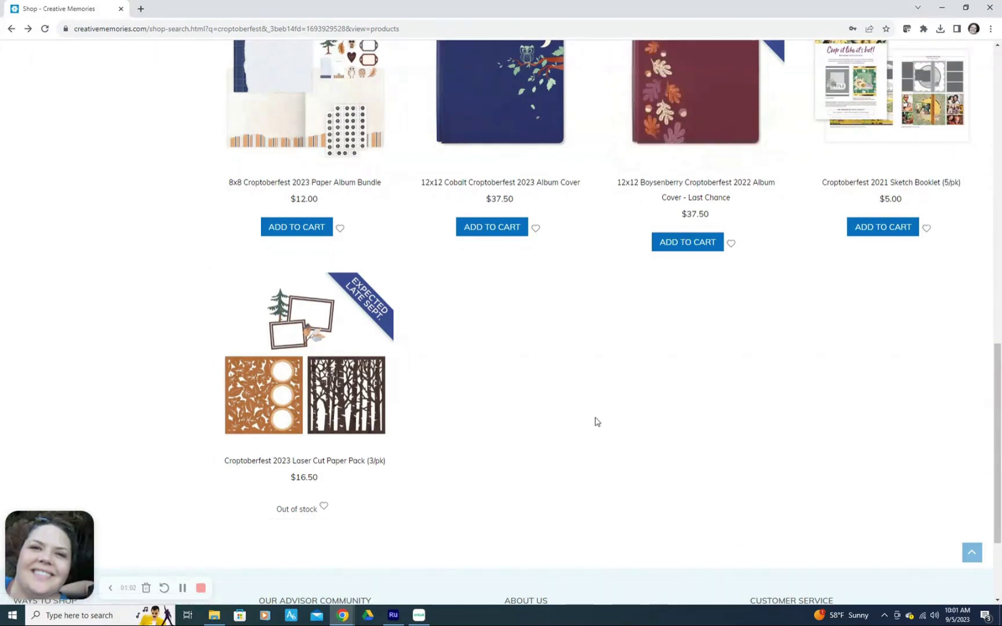
pyautogui.scroll(9, 597, 421)
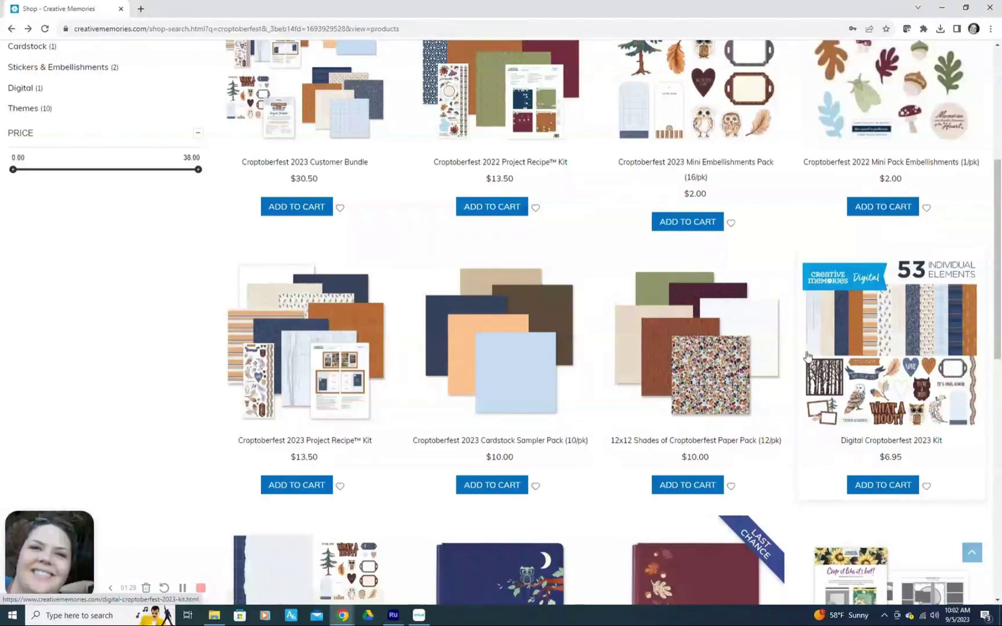
pyautogui.scroll(5, 822, 372)
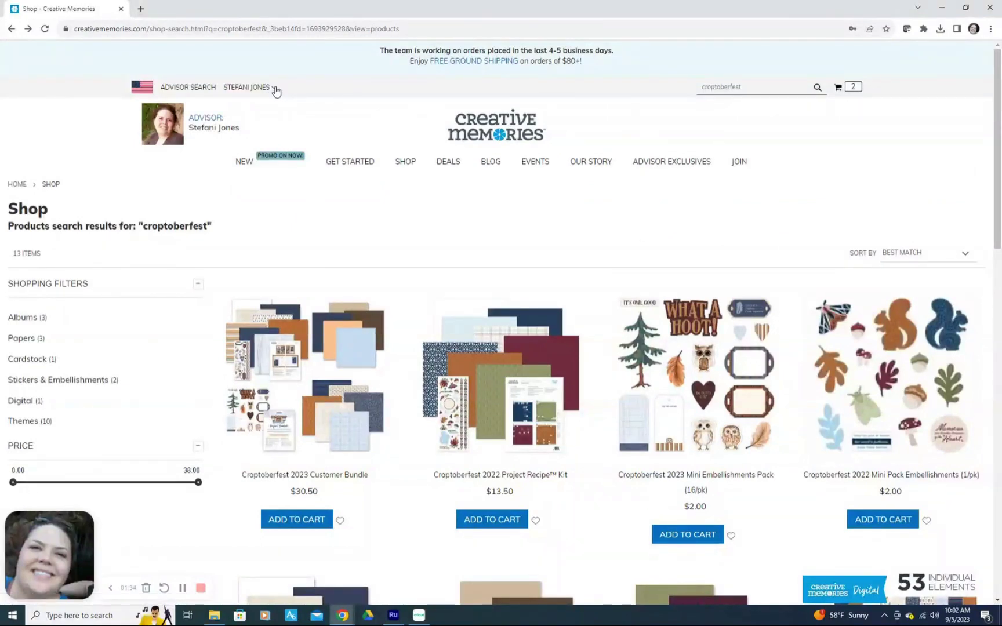
pyautogui.click(275, 89)
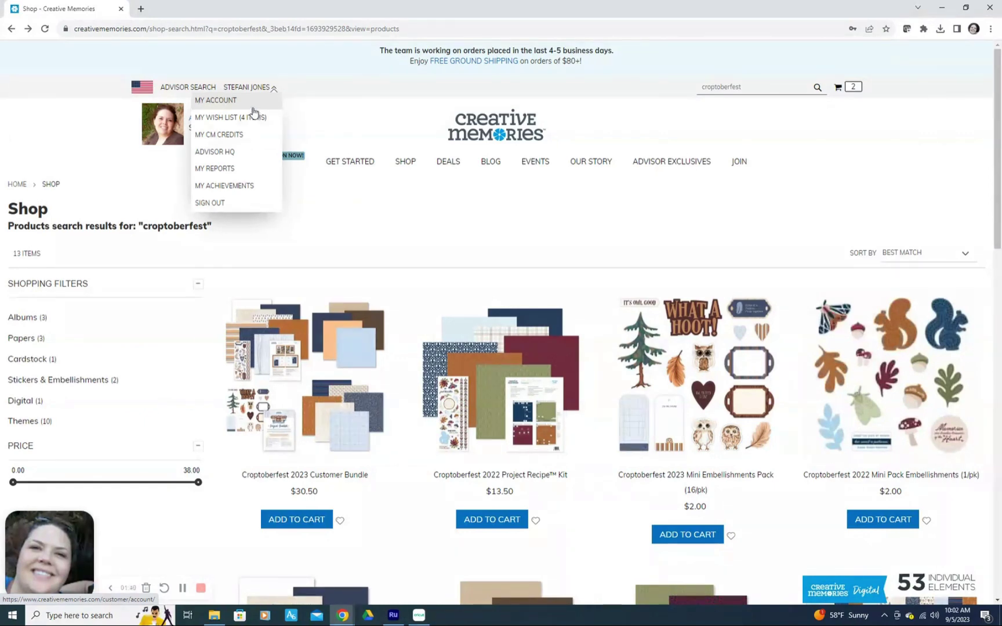
# Switch to Cricut Design Space, start a new project and open the form for uploading an image.
pyautogui.click(943, 8)
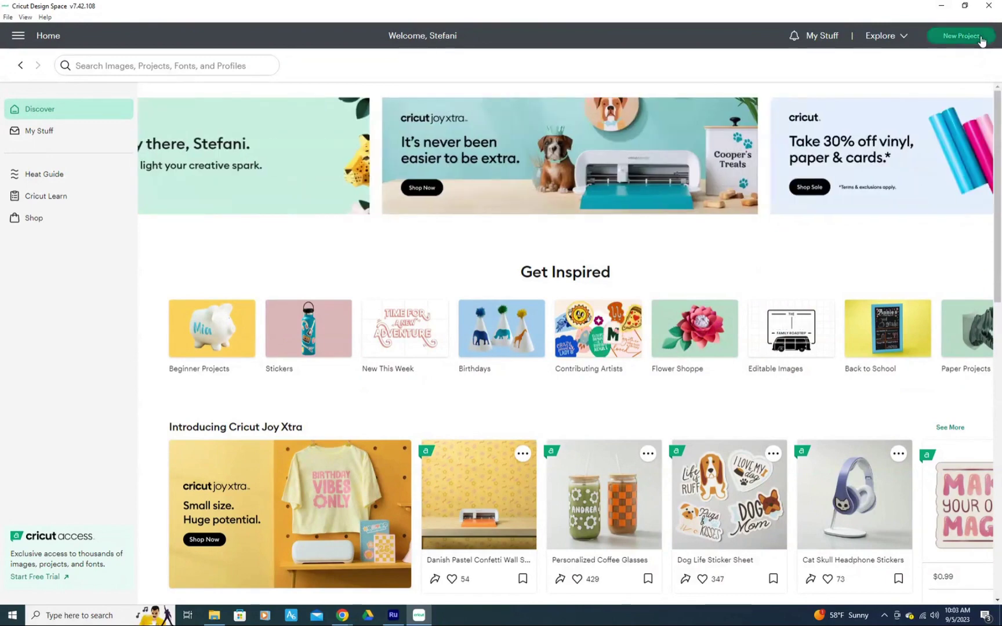
pyautogui.click(981, 41)
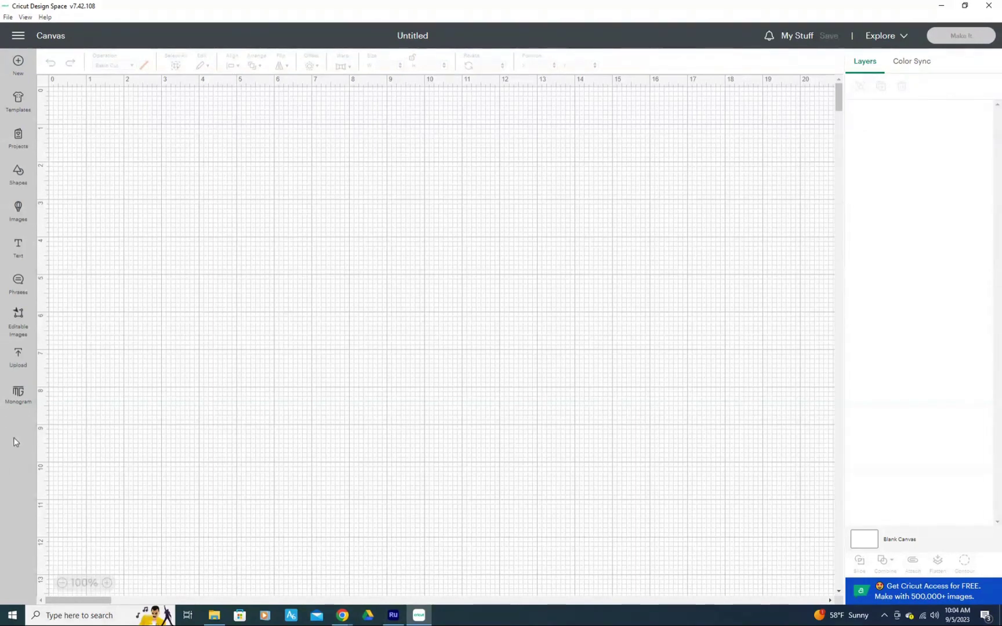
pyautogui.click(19, 356)
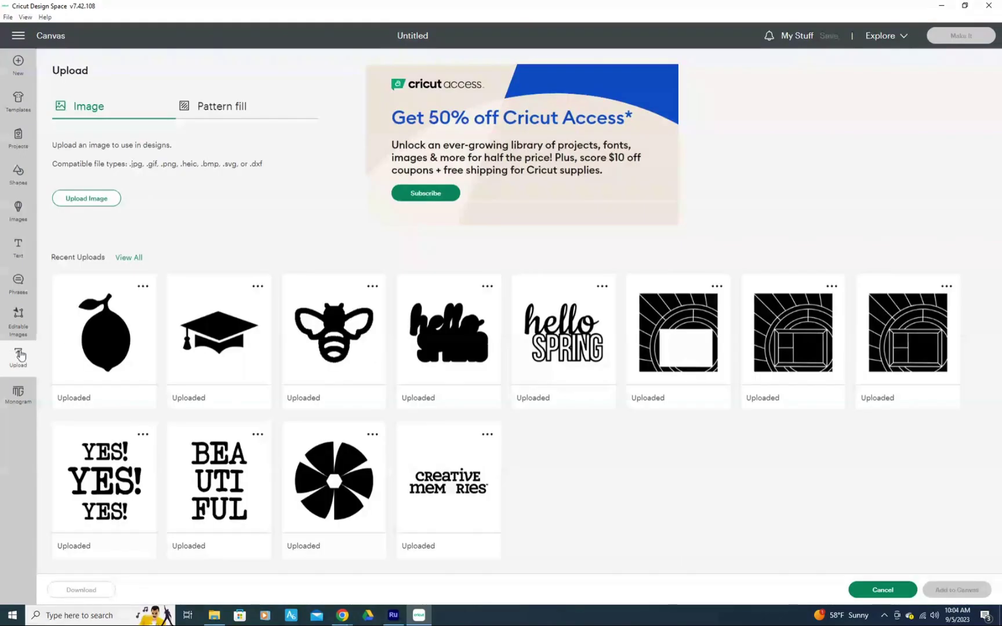
pyautogui.click(84, 200)
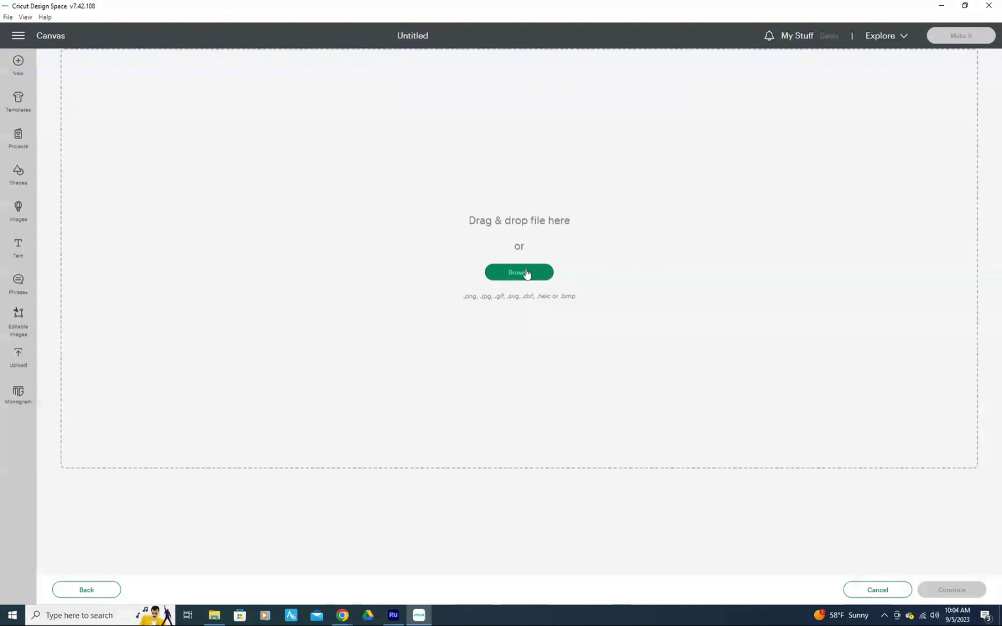
# Load CM_Forest_Owl_01_Croptoberfest_2023_Laser_PP_01 from the 12x12_PP_Laser_Croptoberfest_2023 folder as the image to upload.
pyautogui.click(527, 272)
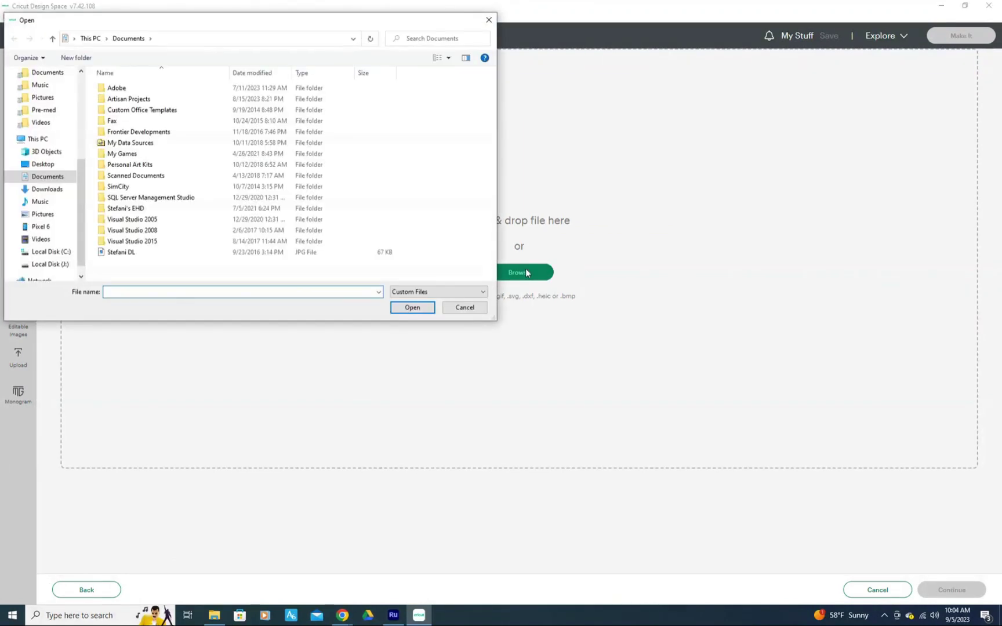
pyautogui.scroll(2, 60, 178)
pyautogui.scroll(4, 60, 180)
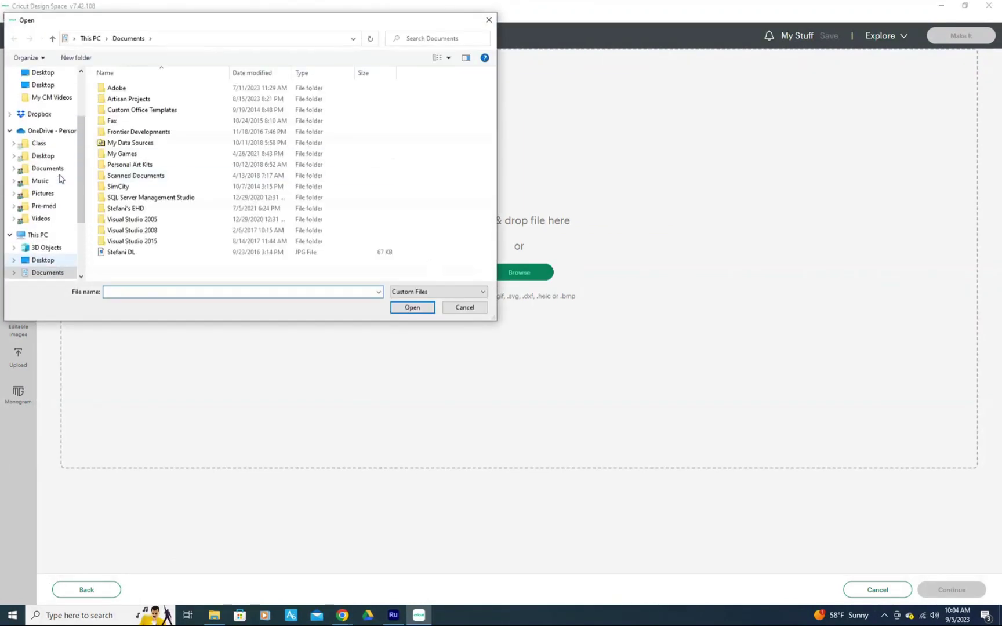
pyautogui.click(40, 108)
pyautogui.doubleClick(182, 103)
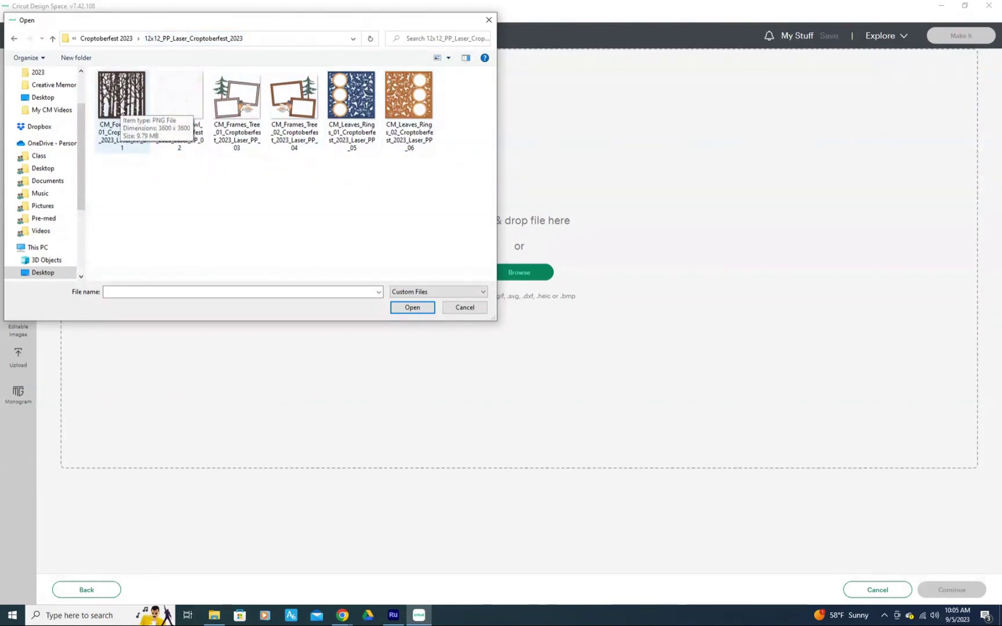
pyautogui.click(125, 106)
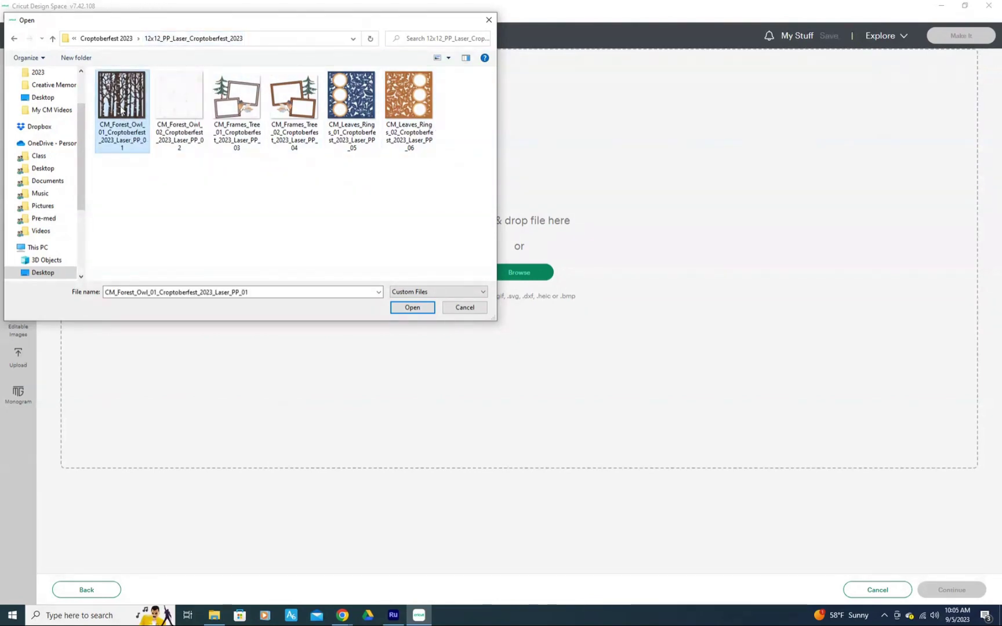
pyautogui.click(405, 308)
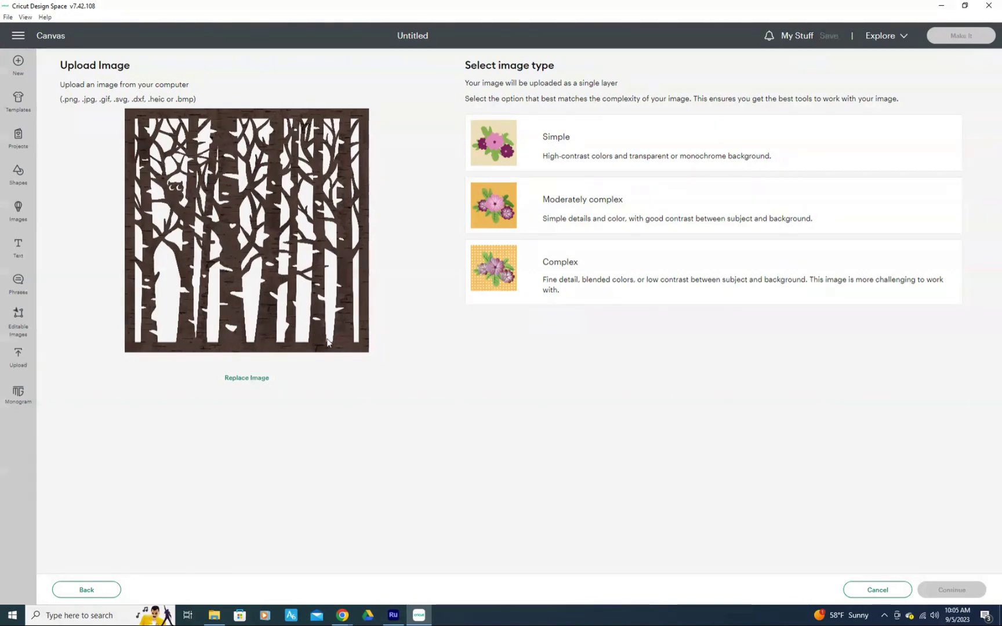
# Set the forest owl picture's image type to Simple and upload it as a Cut Image.
pyautogui.click(543, 146)
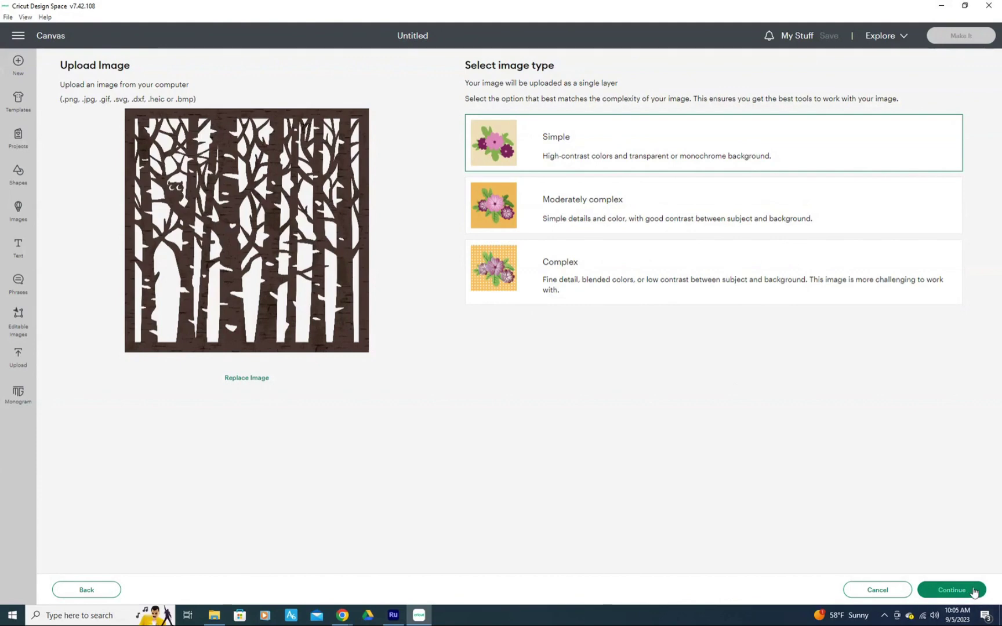
pyautogui.click(951, 590)
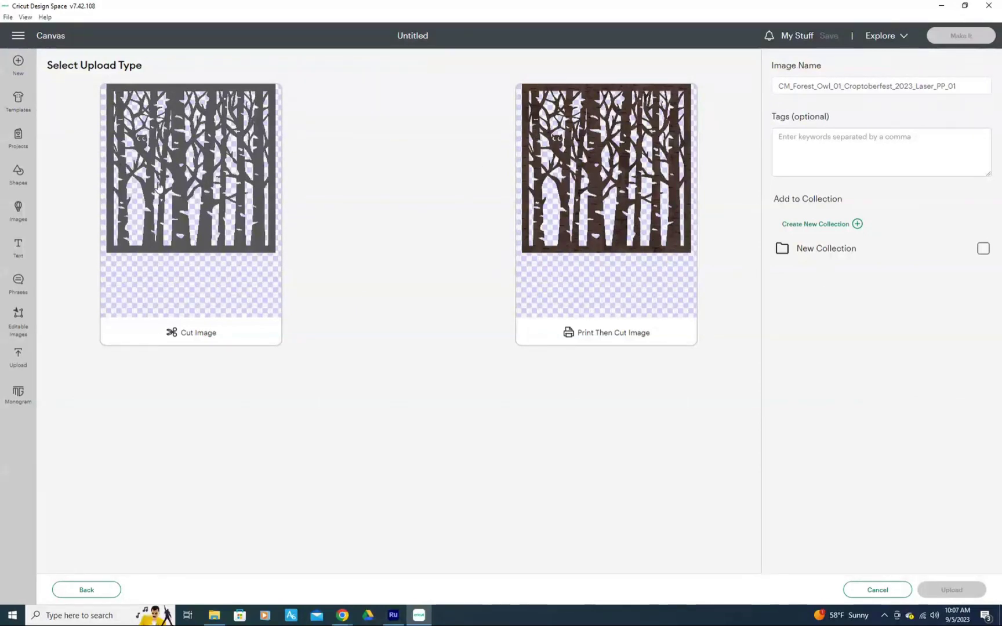
pyautogui.click(188, 214)
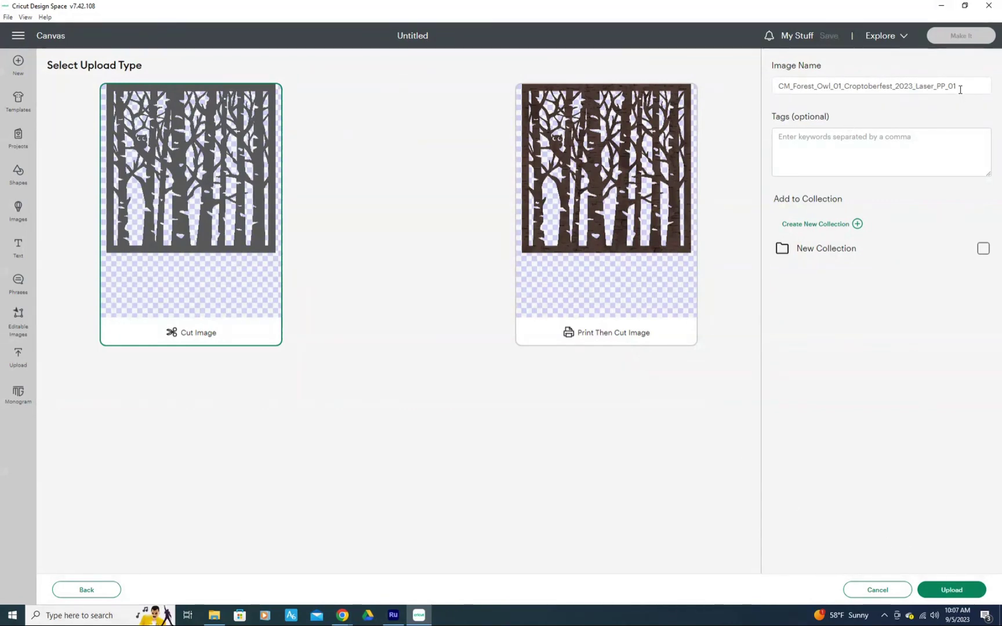
pyautogui.click(955, 591)
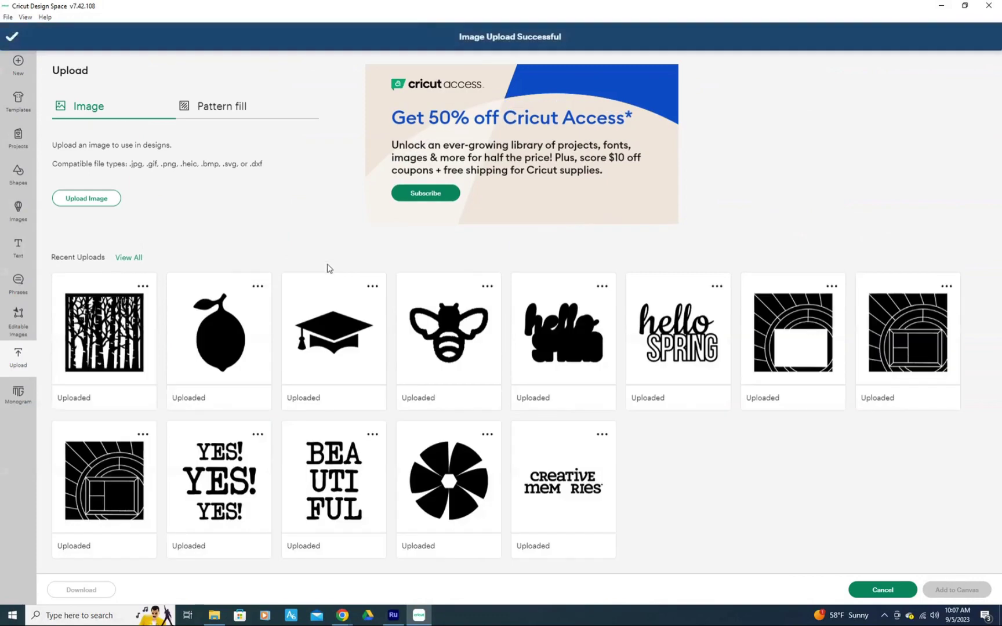
# Add the uploaded forest owl image to the canvas and move it to about X 0.097, Y 0.083.
pyautogui.click(100, 365)
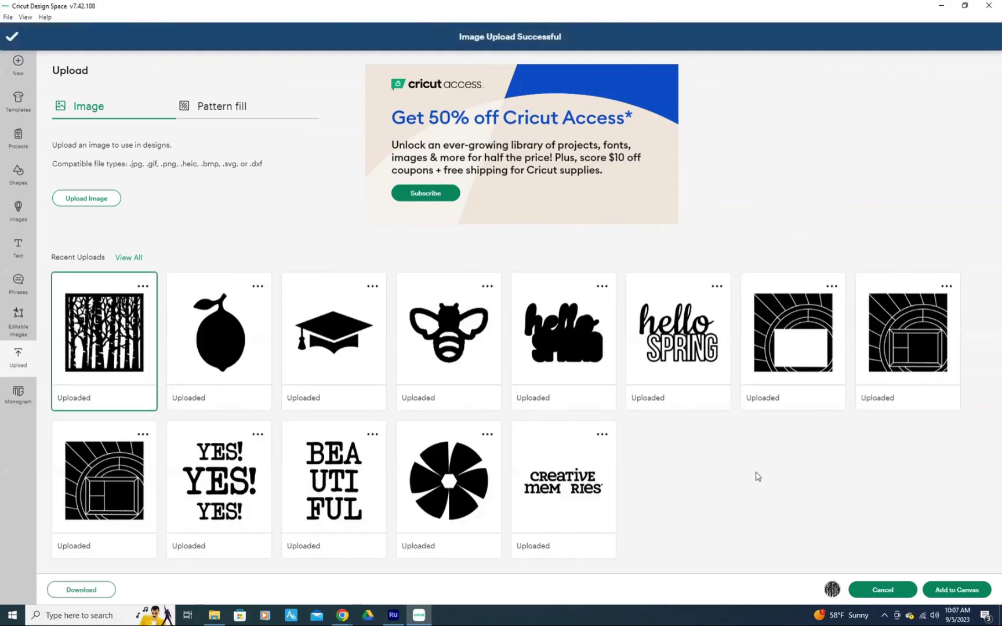
pyautogui.click(967, 592)
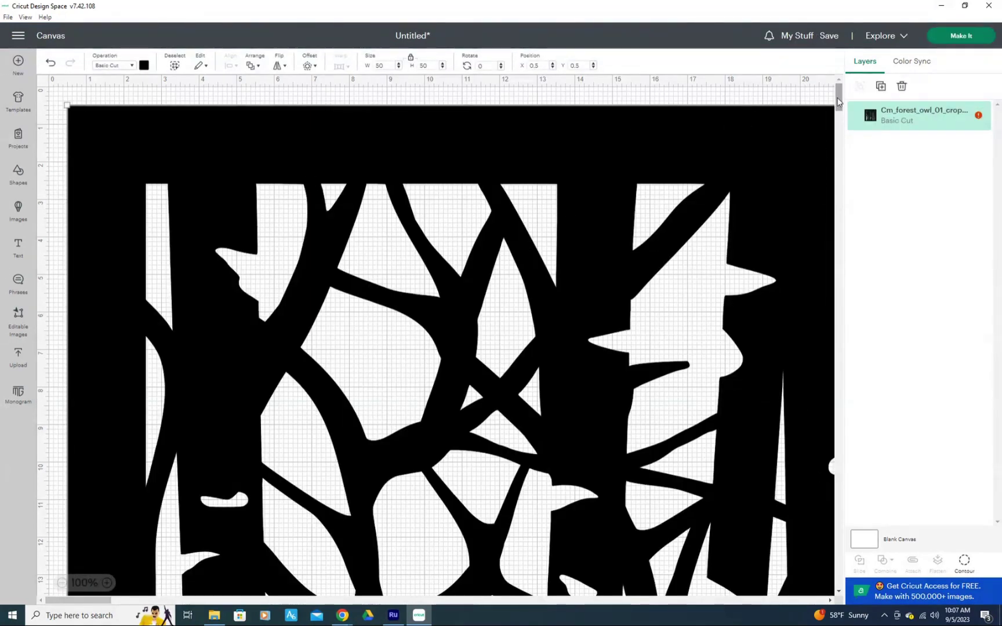
pyautogui.moveTo(563, 139); pyautogui.dragTo(549, 124)
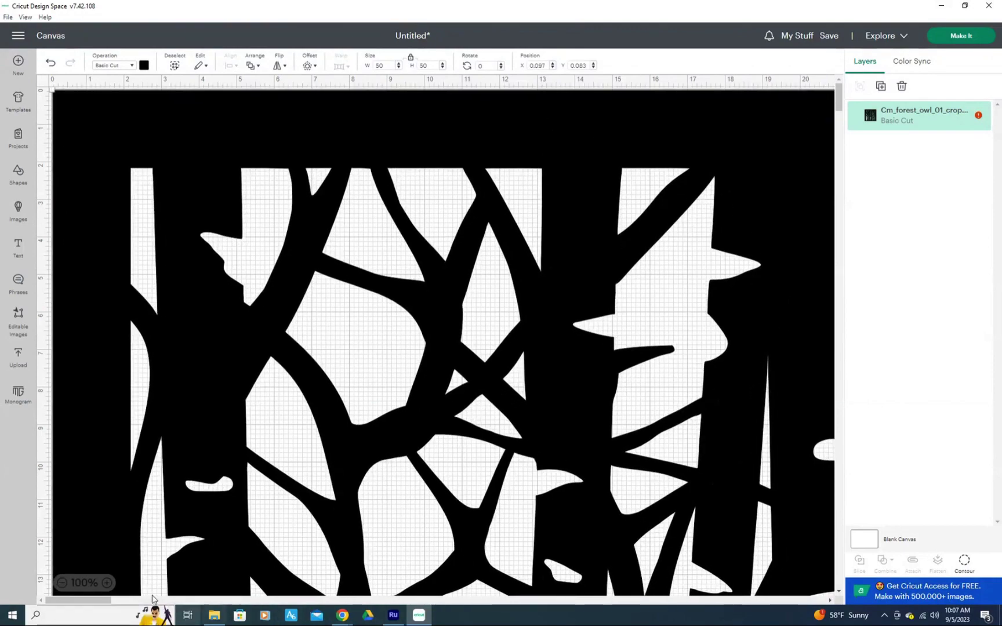
# Scale the forest owl image down proportionally to about 11.67 by 11.67 inches.
pyautogui.click(62, 583)
pyautogui.click(61, 583)
pyautogui.click(62, 583)
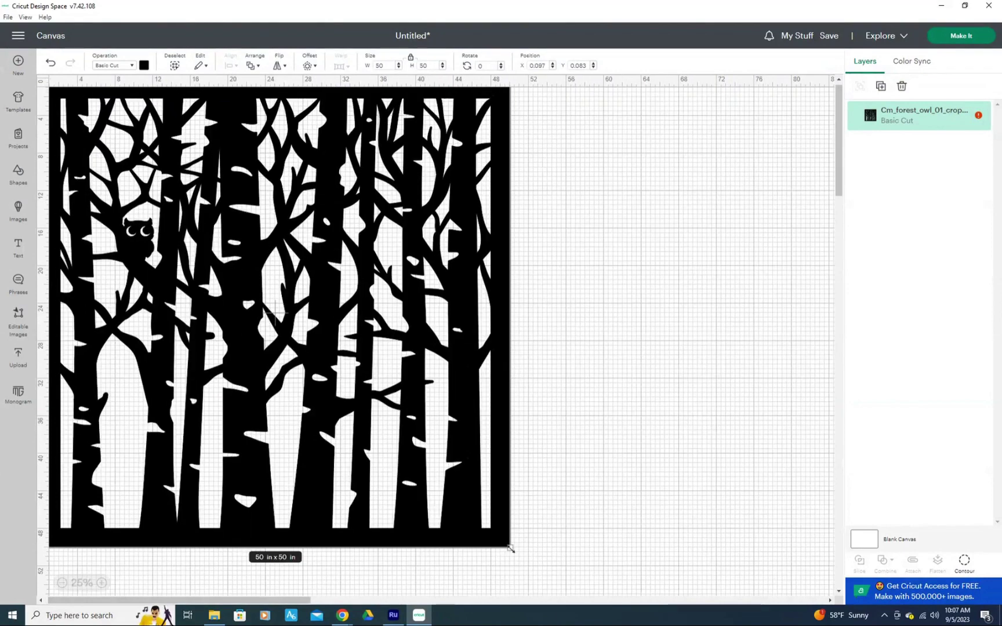
pyautogui.moveTo(510, 548); pyautogui.dragTo(23, 197)
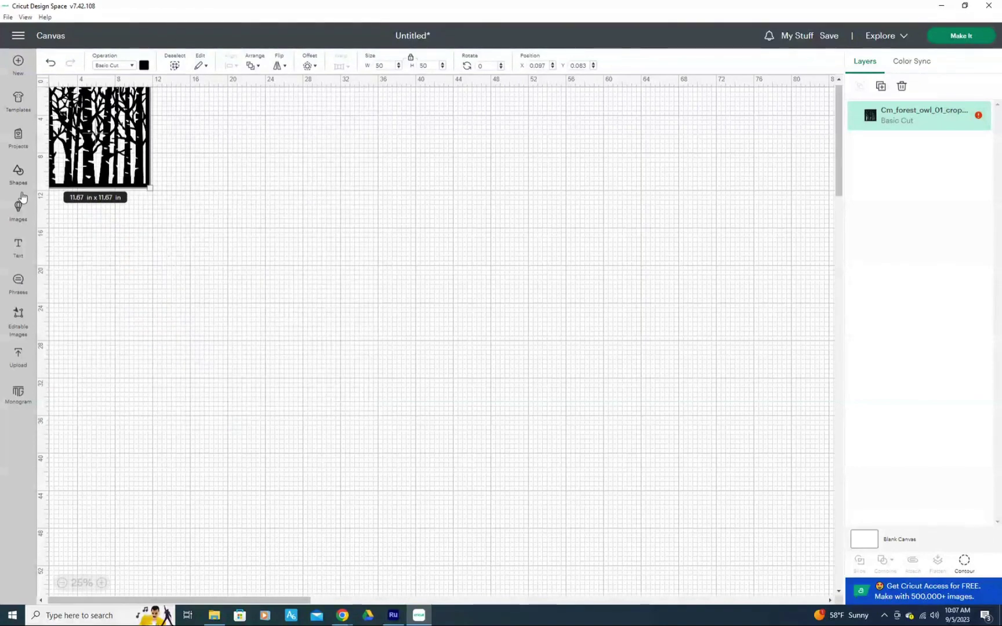
# Nudge the forest owl image slightly and try scaling it down to about 7.8 by 7.8 inches.
pyautogui.click(103, 582)
pyautogui.click(103, 582)
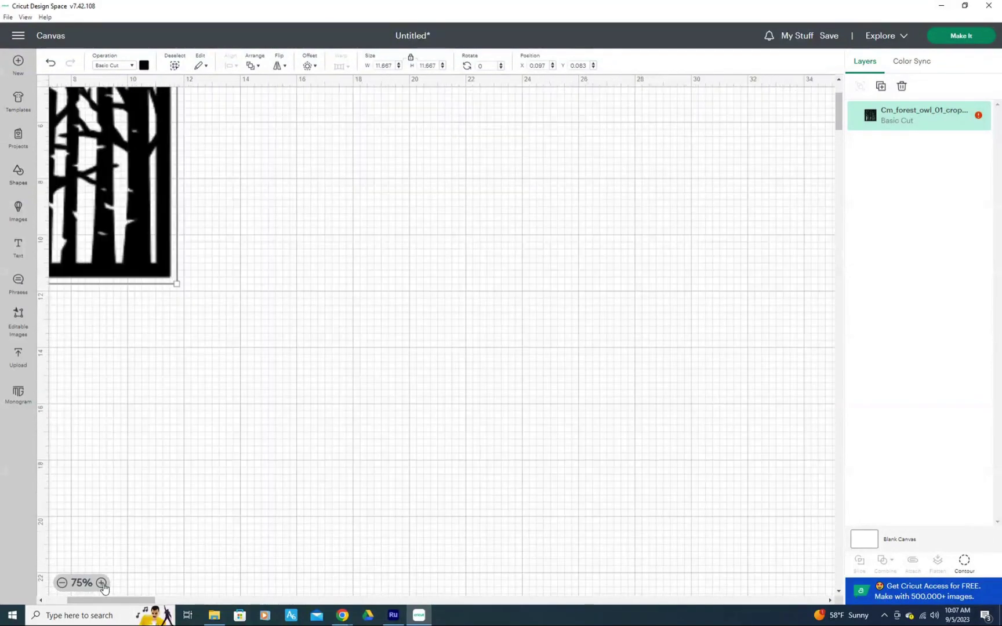
pyautogui.moveTo(92, 600); pyautogui.dragTo(71, 599)
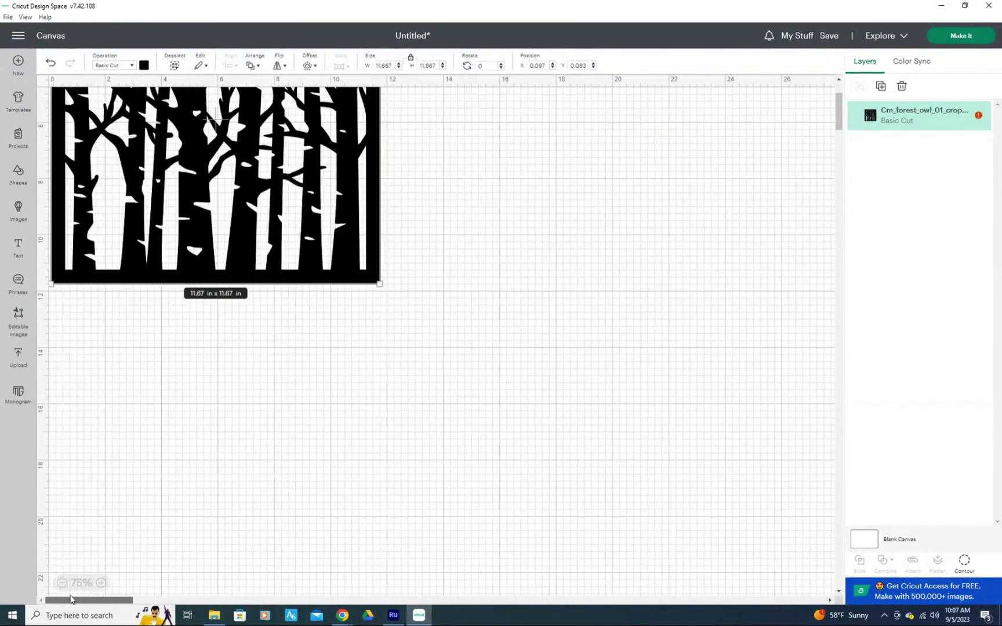
pyautogui.moveTo(839, 112); pyautogui.dragTo(839, 102)
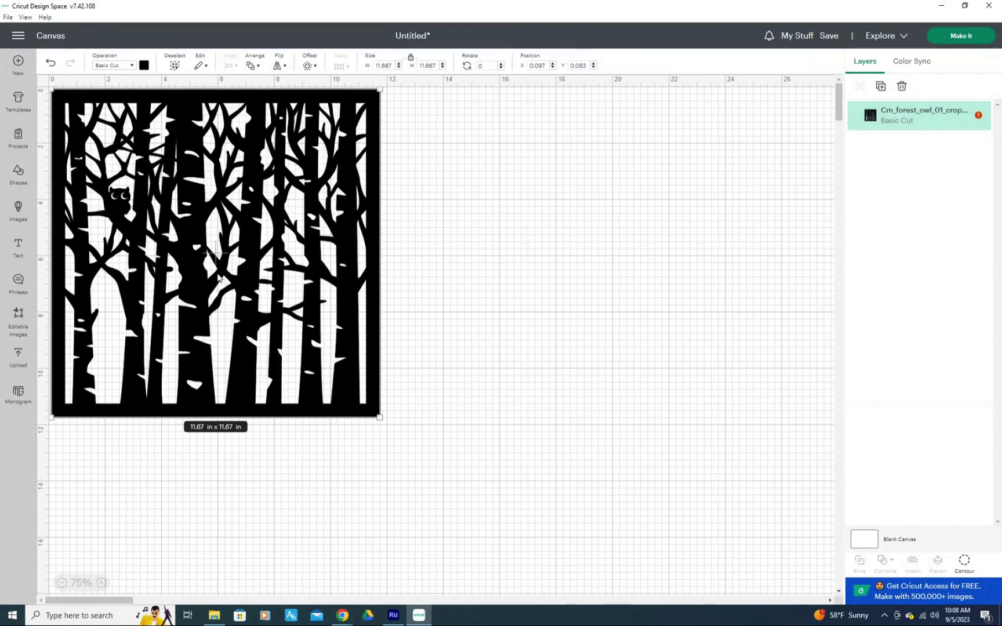
pyautogui.moveTo(220, 101); pyautogui.dragTo(222, 103)
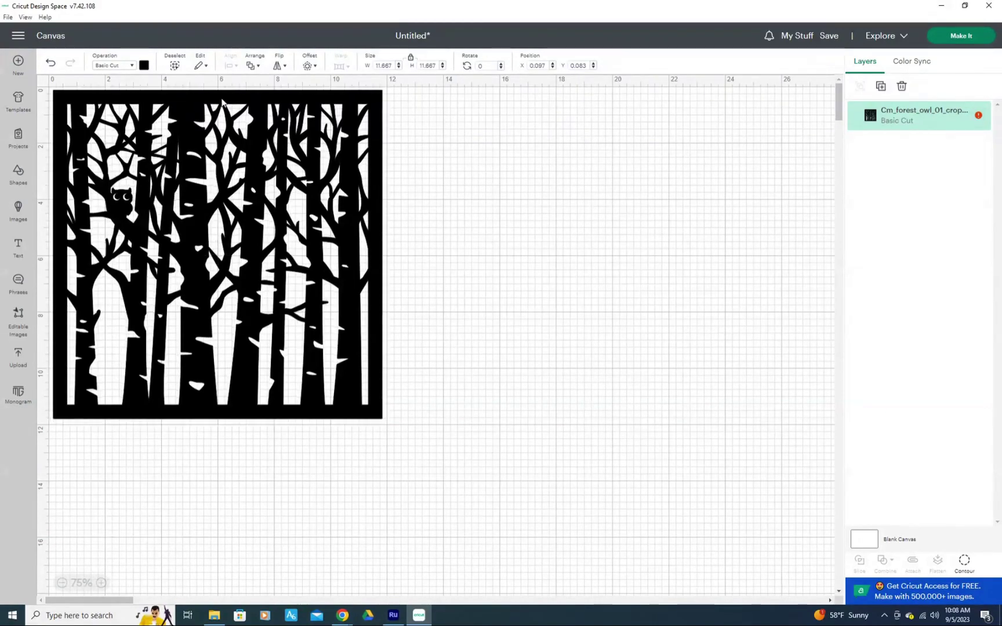
pyautogui.moveTo(382, 419); pyautogui.dragTo(255, 294)
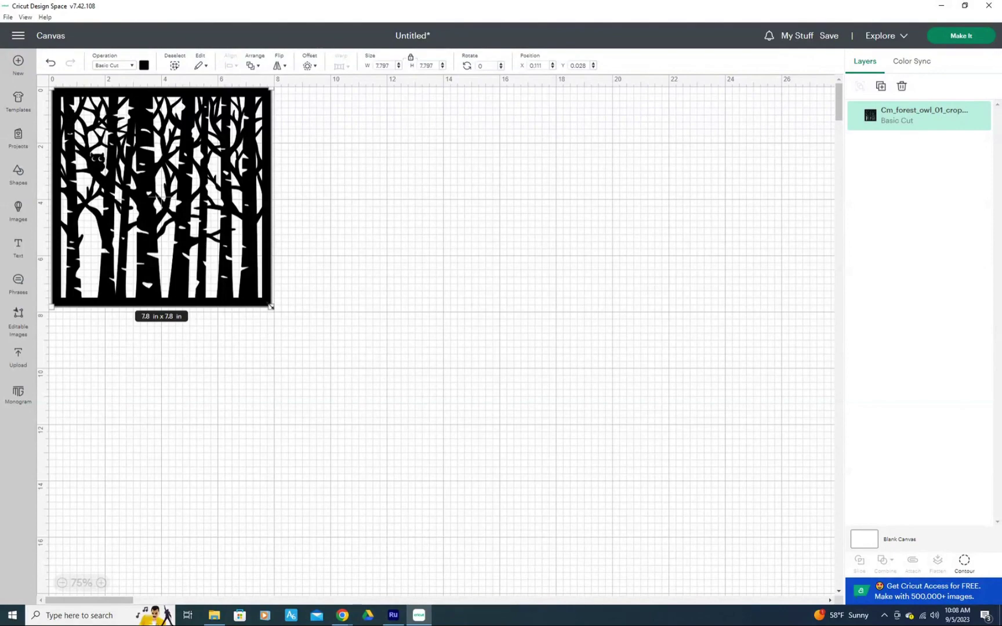
# Enlarge the forest owl image to about 11.83 by 11.83 inches and place it at about X 0.097, Y 0.083.
pyautogui.moveTo(271, 306); pyautogui.dragTo(385, 420)
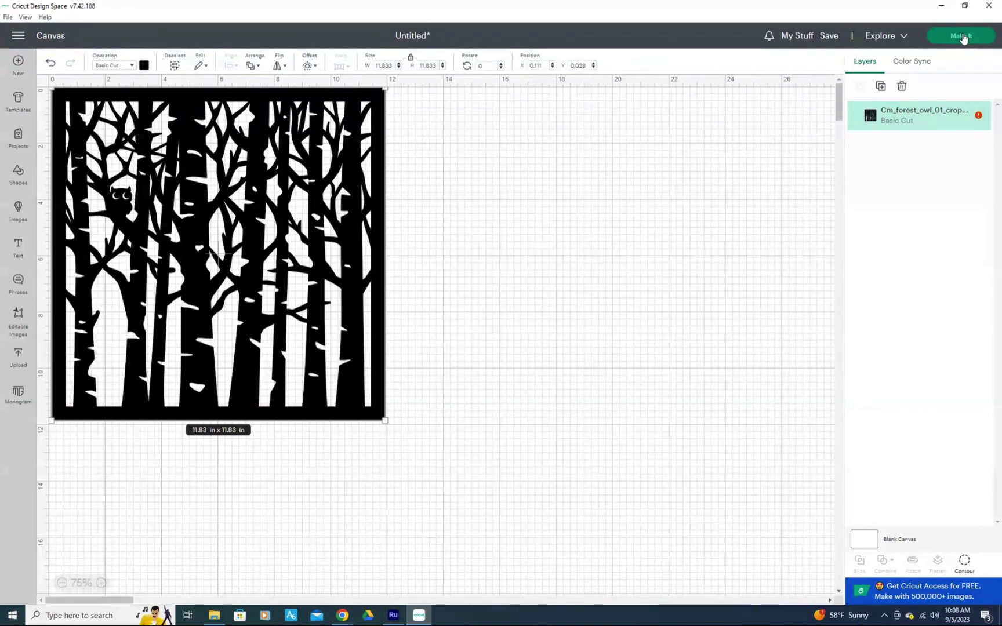
pyautogui.moveTo(43, 426); pyautogui.dragTo(42, 428)
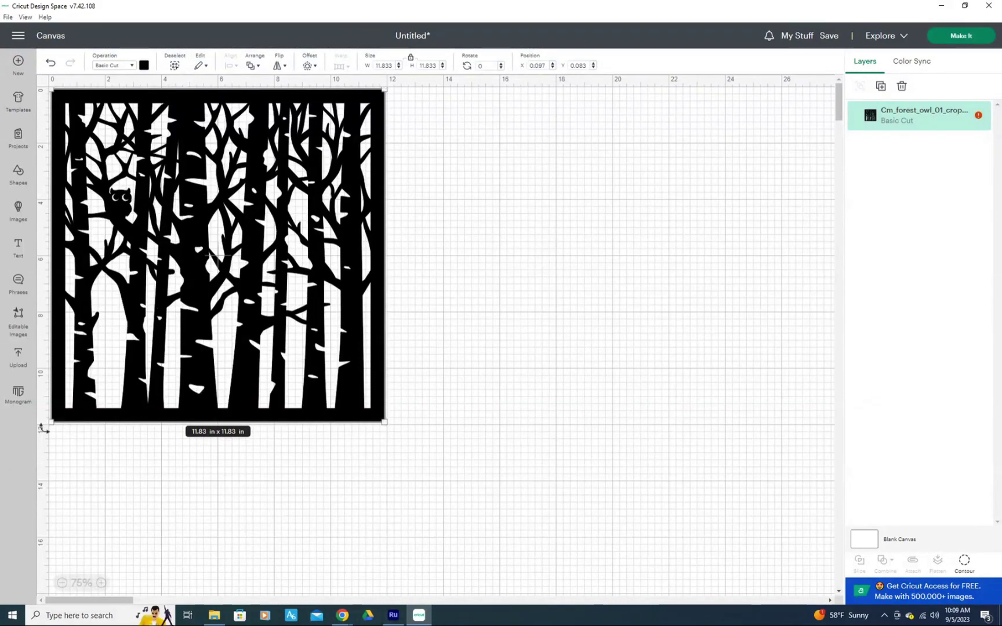